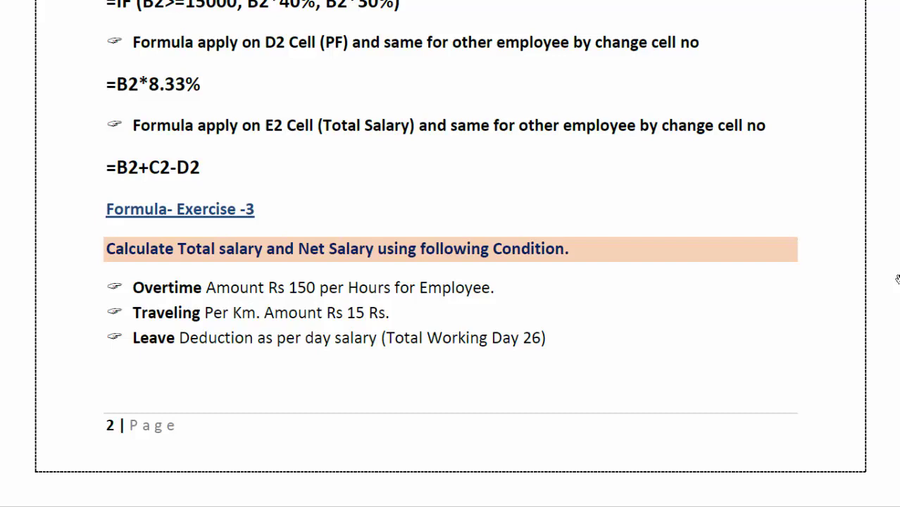
- Scroll the Word document to page 3 to show the salary table and its formula notes
{"action": "scroll", "coordinate": [483, 437], "scroll_direction": "down", "scroll_amount": 3}
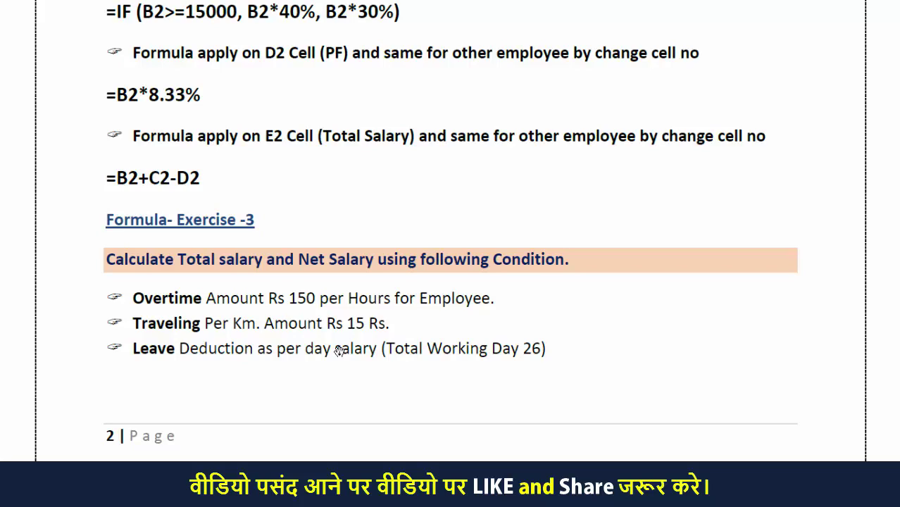
{"action": "scroll", "coordinate": [339, 350], "scroll_direction": "down", "scroll_amount": 5}
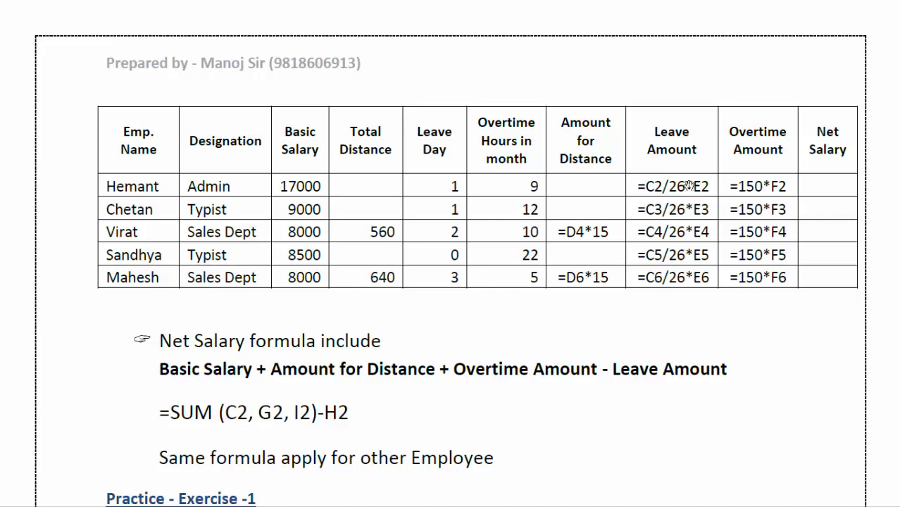
- Draw a red vertical line along the Leave Amount/Overtime Amount column border
{"action": "left_click_drag", "start_coordinate": [707, 118], "coordinate": [710, 298]}
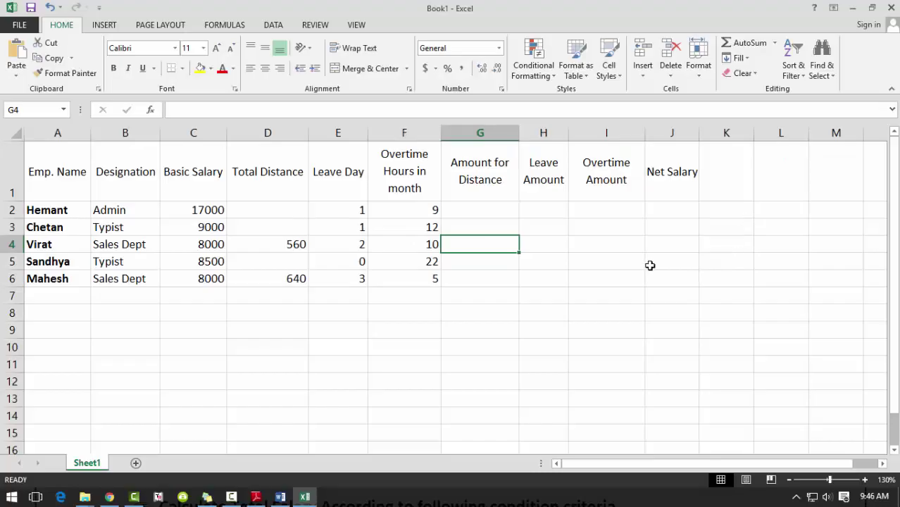
- Enter =D4*15 in G4 for the 560 distance, giving 8400
{"action": "left_click", "coordinate": [585, 246]}
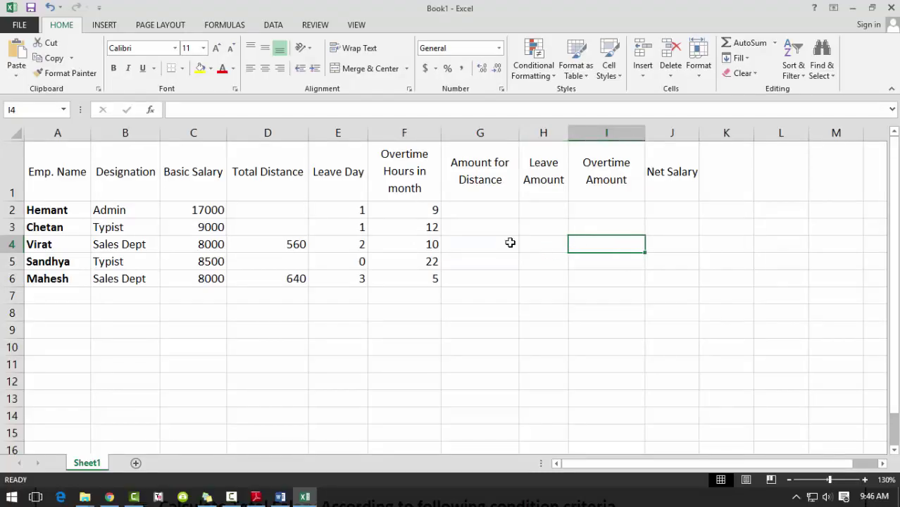
{"action": "left_click", "coordinate": [471, 245]}
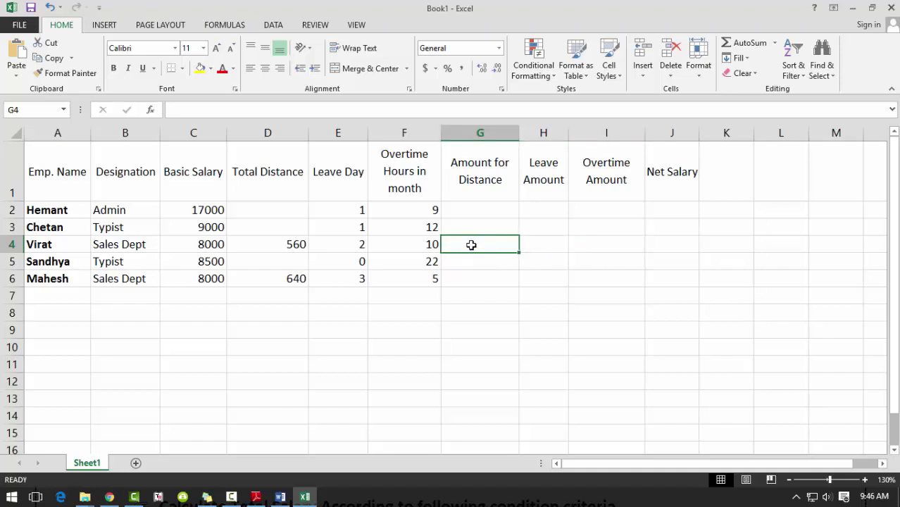
{"action": "left_click", "coordinate": [490, 132]}
{"action": "left_click", "coordinate": [459, 223]}
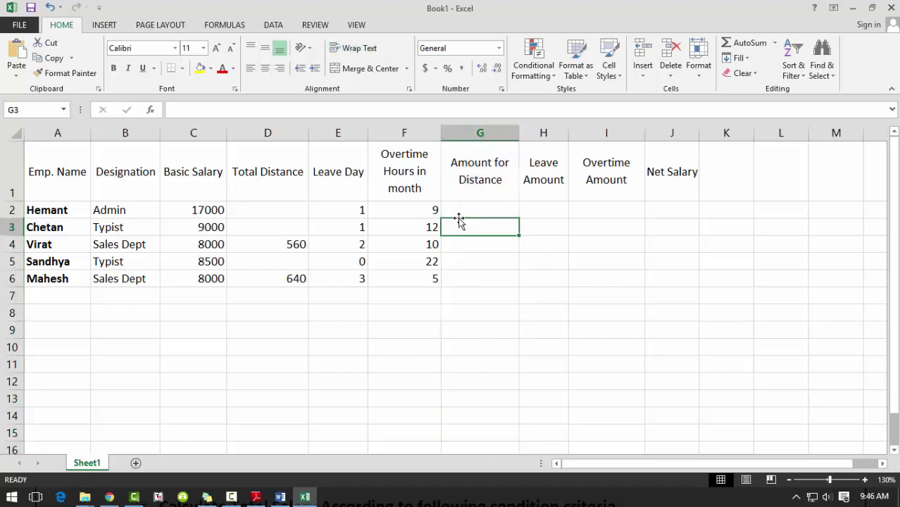
{"action": "left_click", "coordinate": [474, 248]}
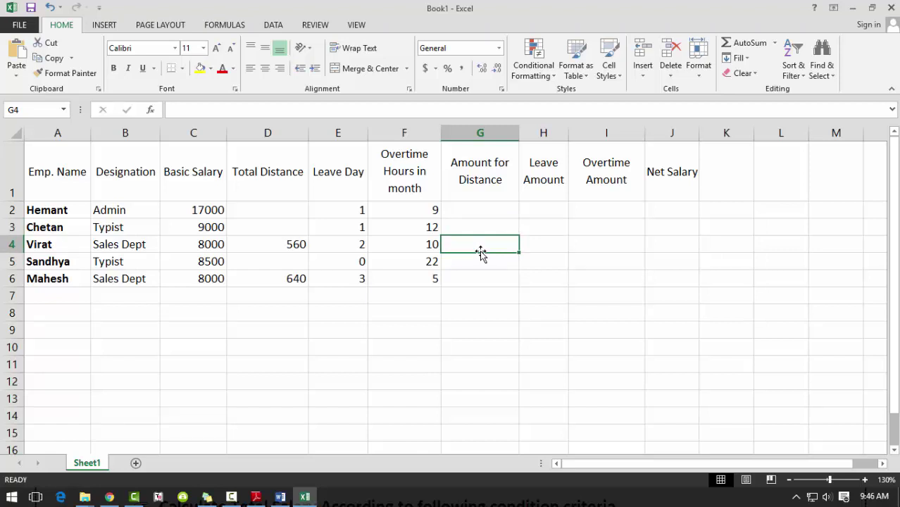
{"action": "type", "text": "="}
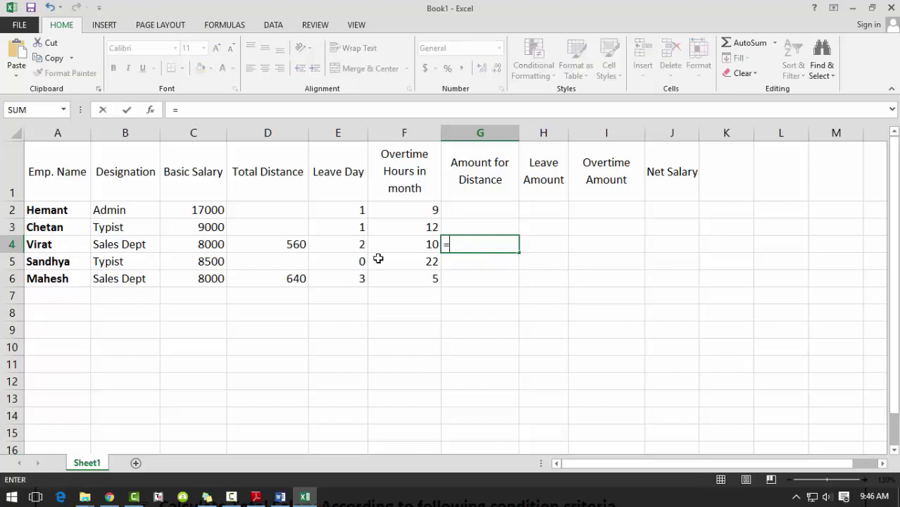
{"action": "left_click", "coordinate": [281, 243]}
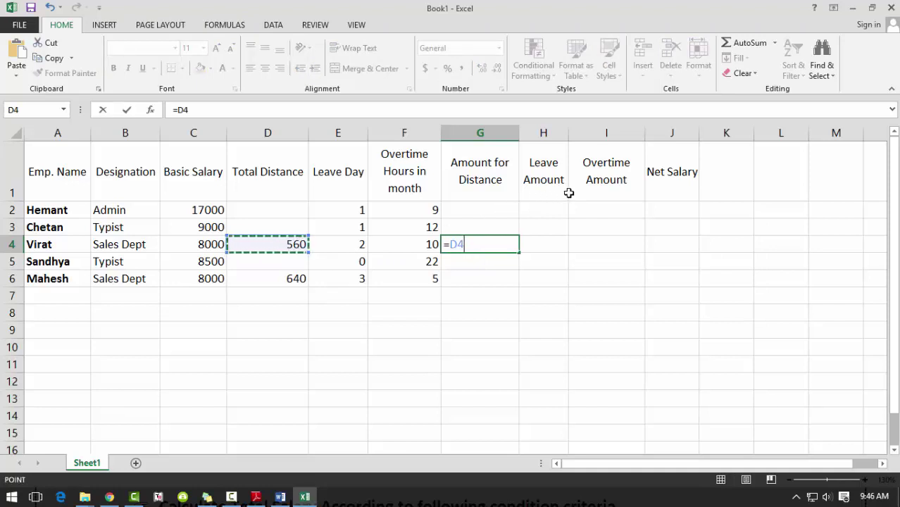
{"action": "type", "text": "*"}
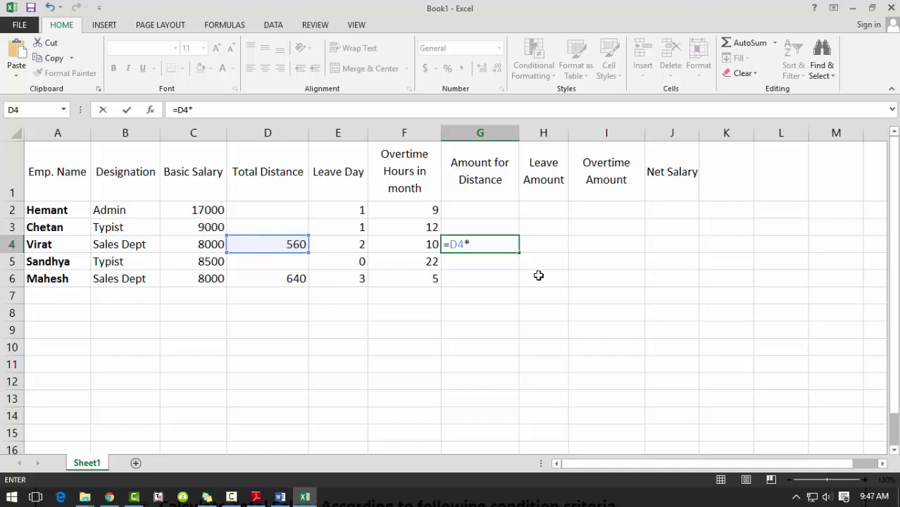
{"action": "type", "text": "12"}
{"action": "key", "text": "BackSpace"}
{"action": "type", "text": "5"}
{"action": "key", "text": "Return"}
- Enter =D6*15 in G6 for the 640 distance, giving 9600, then clear both results
{"action": "key", "text": "Down"}
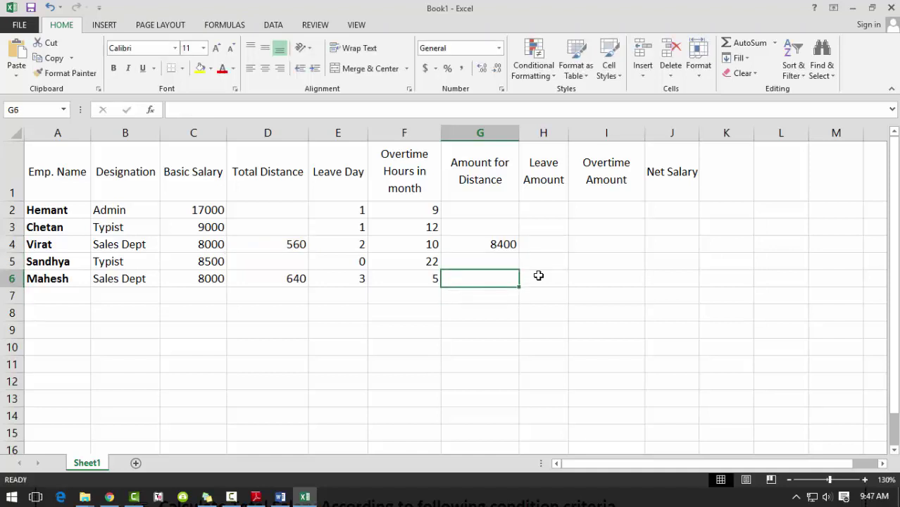
{"action": "type", "text": "="}
{"action": "key", "text": "Left"}
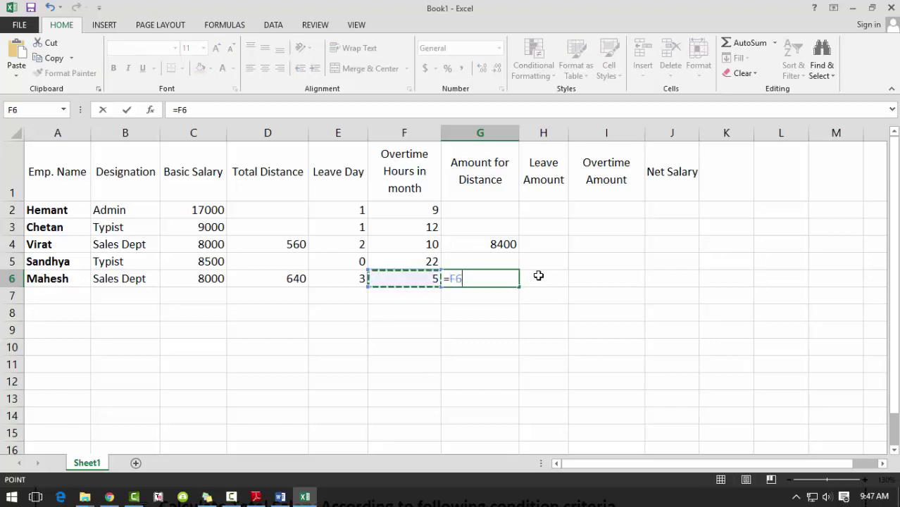
{"action": "key", "text": "Left"}
{"action": "key", "text": "Left"}
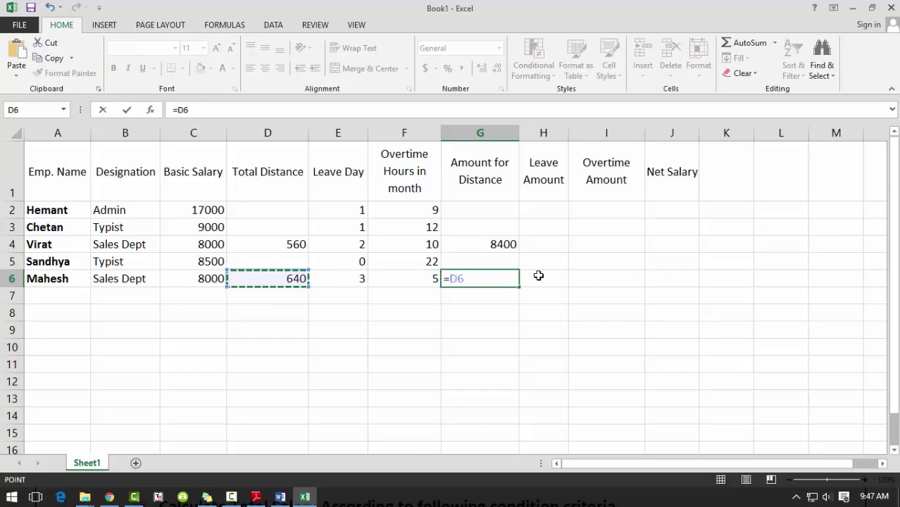
{"action": "type", "text": "*15"}
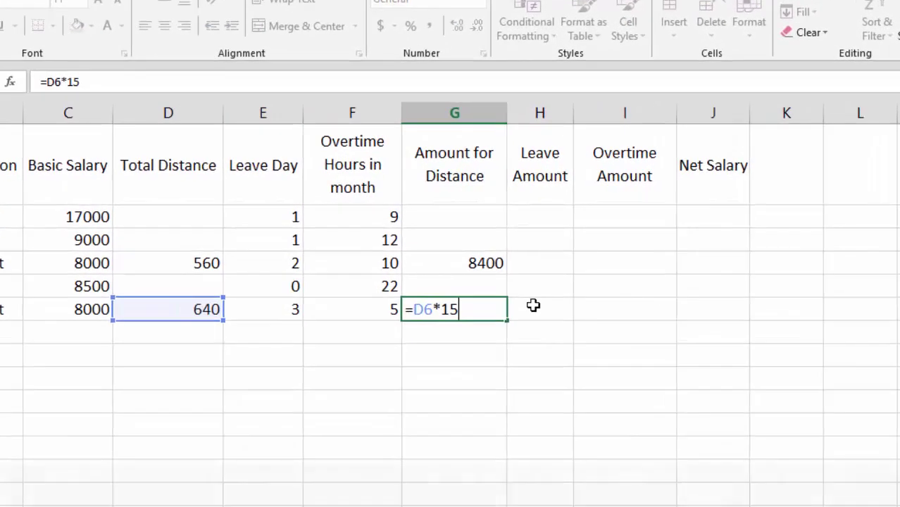
{"action": "key", "text": "Return"}
{"action": "key", "text": "Up"}
{"action": "key", "text": "shift+Up"}
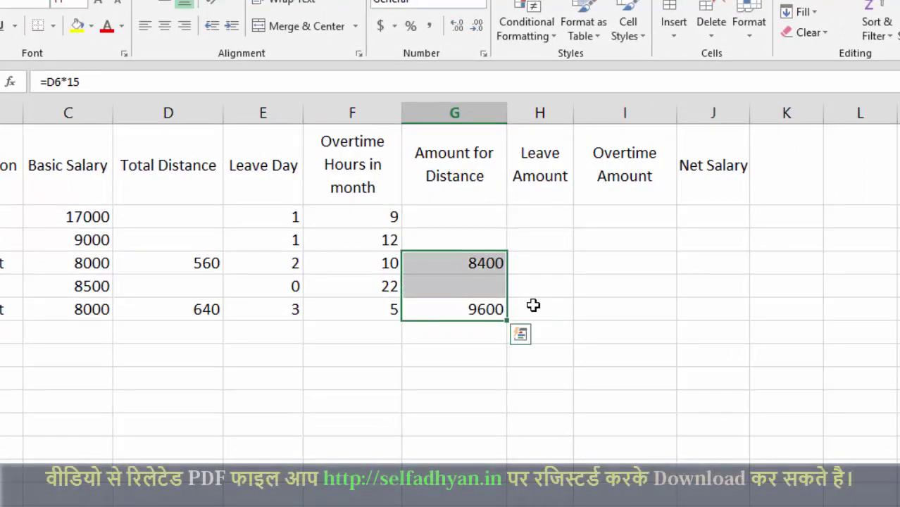
{"action": "key", "text": "Delete"}
- Fill G2:G6 with =D2*15 in one entry, showing 0, 0, 8400, 0 and 9600
{"action": "key", "text": "Up"}
{"action": "key", "text": "Up"}
{"action": "key", "text": "Up"}
{"action": "key", "text": "Up"}
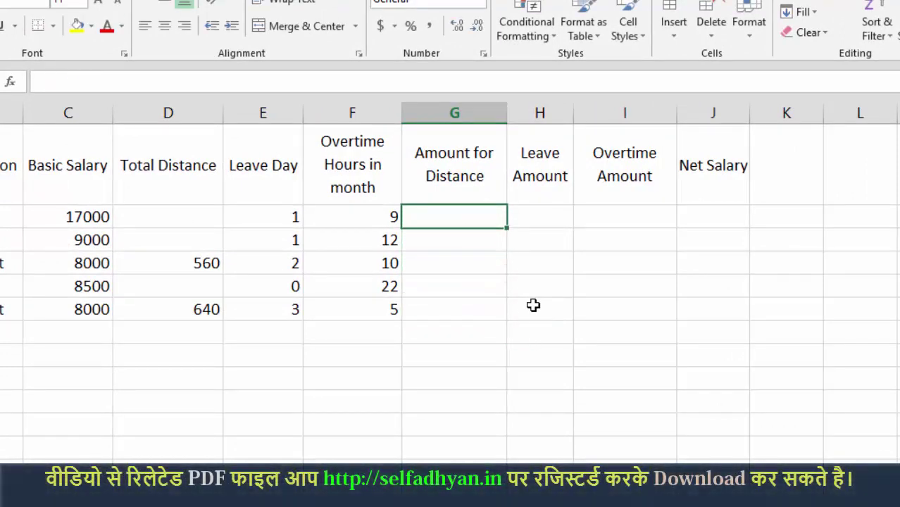
{"action": "left_click_drag", "start_coordinate": [498, 223], "coordinate": [462, 306]}
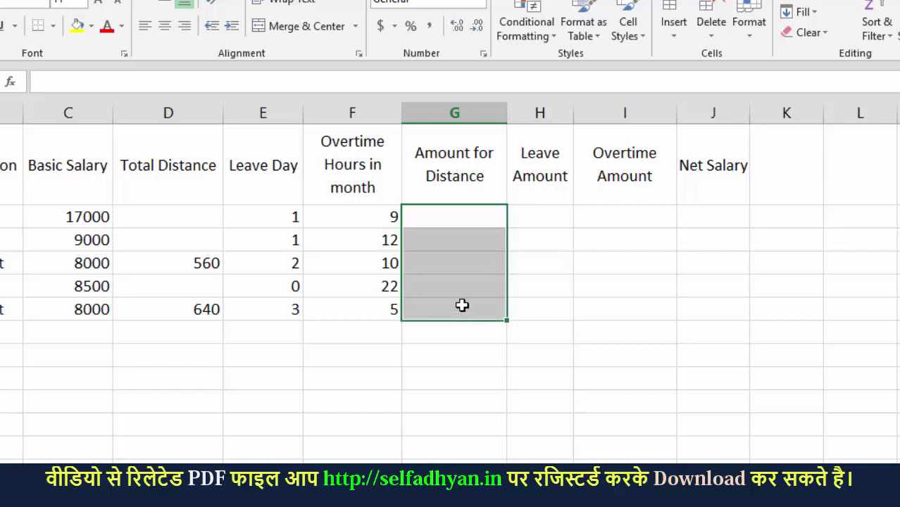
{"action": "type", "text": "="}
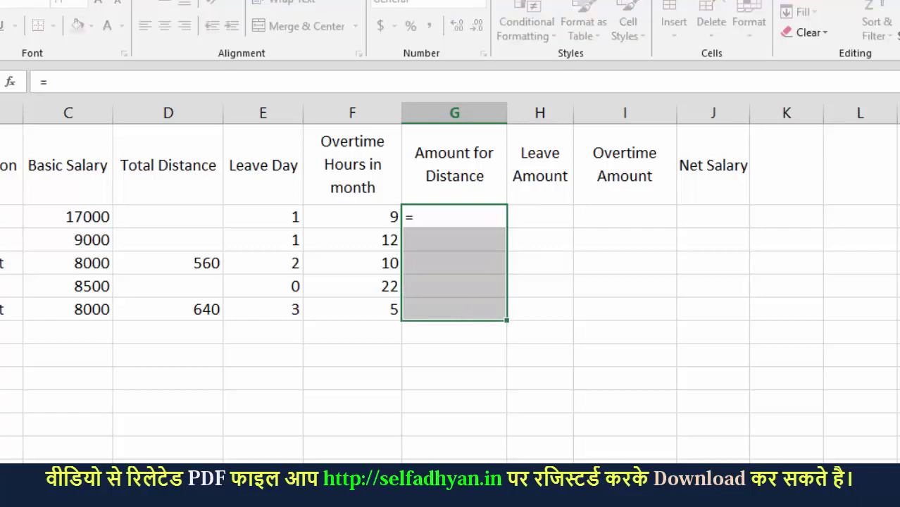
{"action": "left_click", "coordinate": [198, 223]}
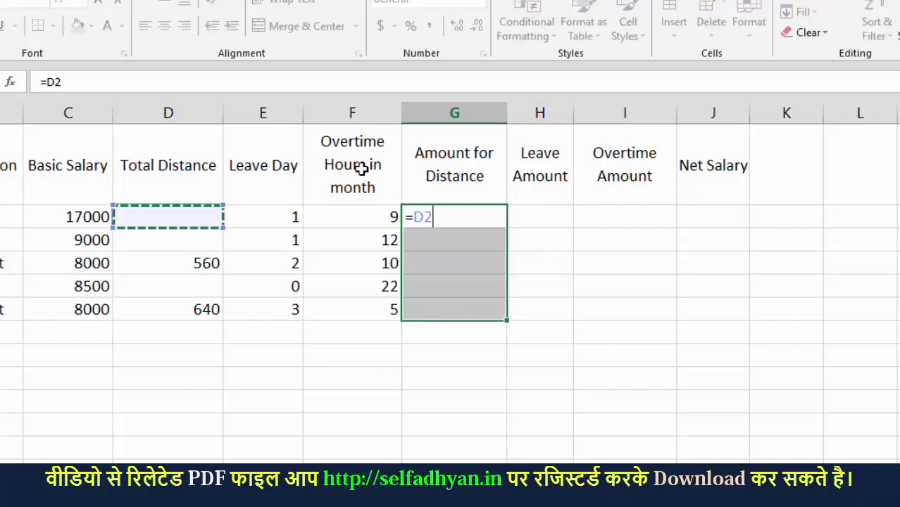
{"action": "type", "text": "("}
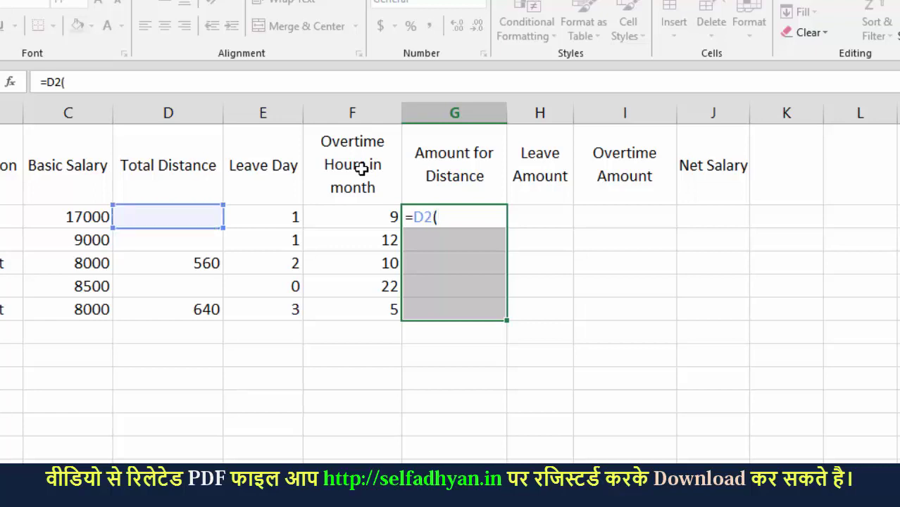
{"action": "key", "text": "BackSpace"}
{"action": "type", "text": "*15"}
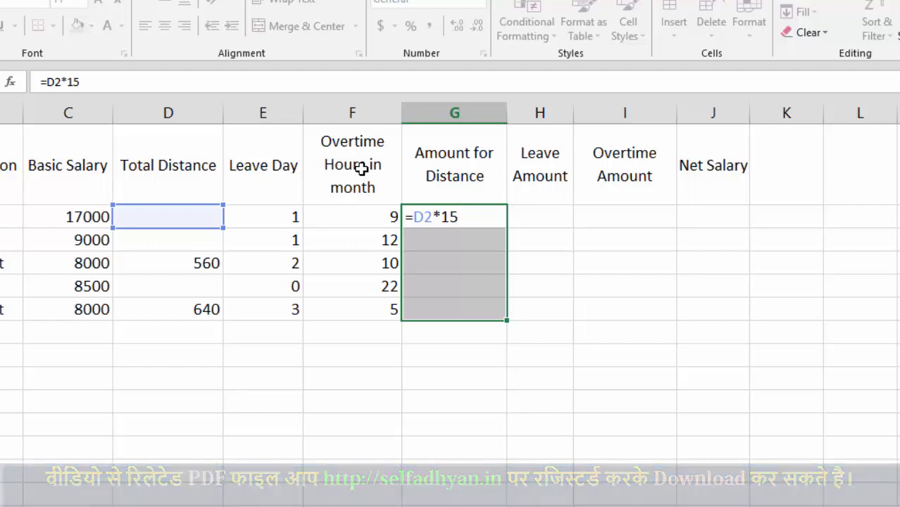
{"action": "key", "text": "ctrl+Return"}
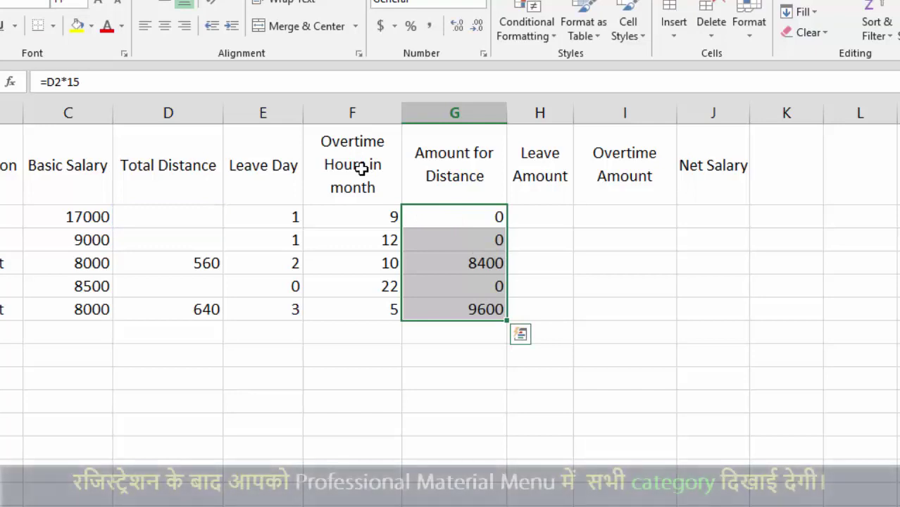
{"action": "key", "text": "Left"}
{"action": "key", "text": "Left"}
{"action": "key", "text": "Right"}
{"action": "key", "text": "Right"}
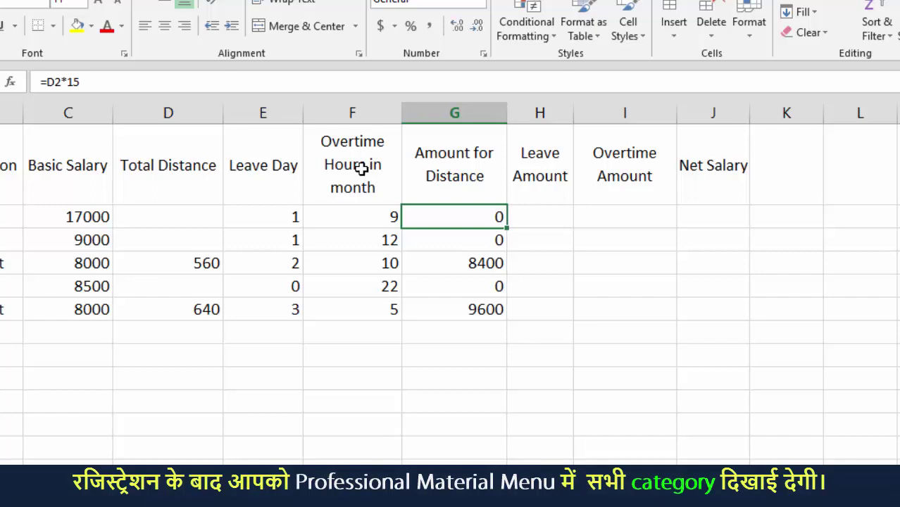
{"action": "key", "text": "Left"}
{"action": "key", "text": "Left"}
{"action": "key", "text": "Left"}
{"action": "key", "text": "Down"}
{"action": "key", "text": "Up"}
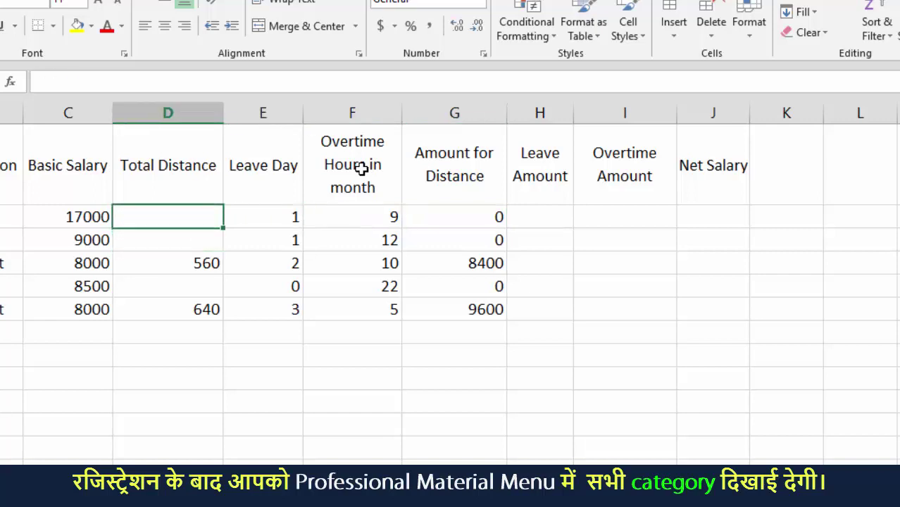
{"action": "key", "text": "Down"}
{"action": "key", "text": "Down"}
{"action": "key", "text": "Down"}
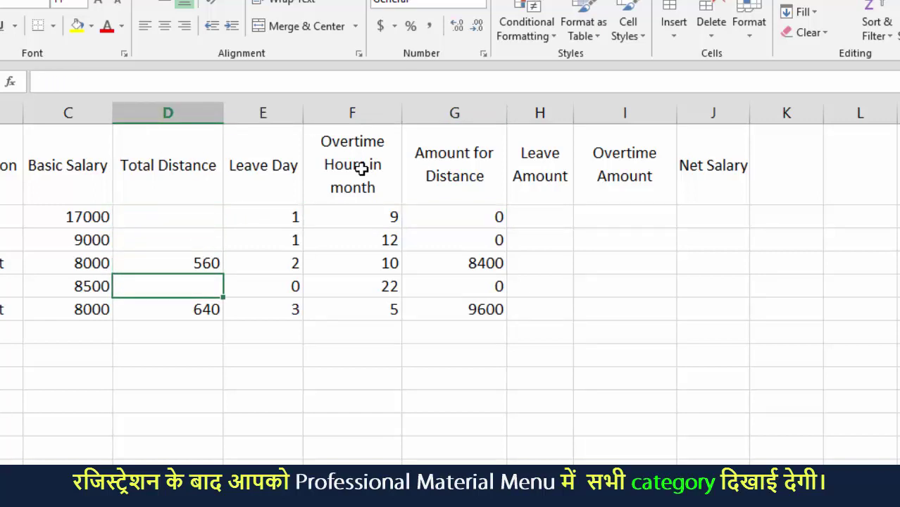
{"action": "key", "text": "Right"}
{"action": "key", "text": "Right"}
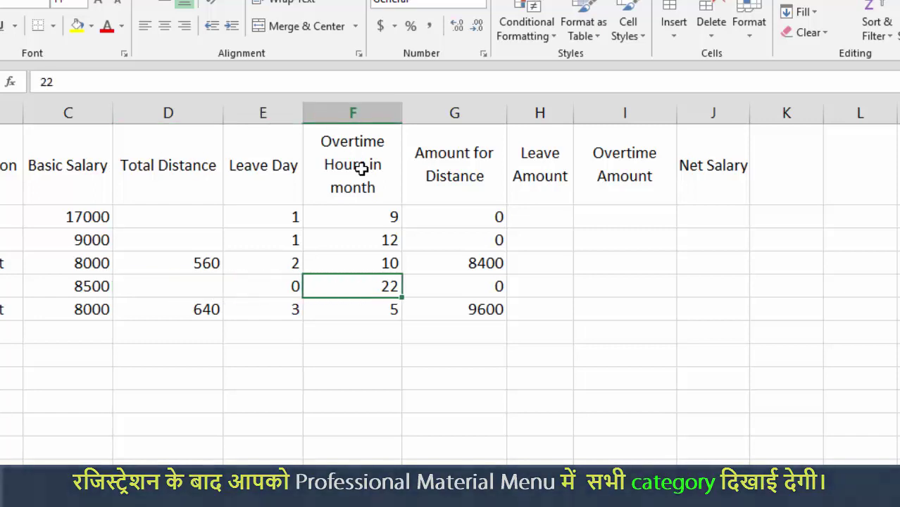
{"action": "key", "text": "Right"}
{"action": "key", "text": "Right"}
{"action": "key", "text": "Left"}
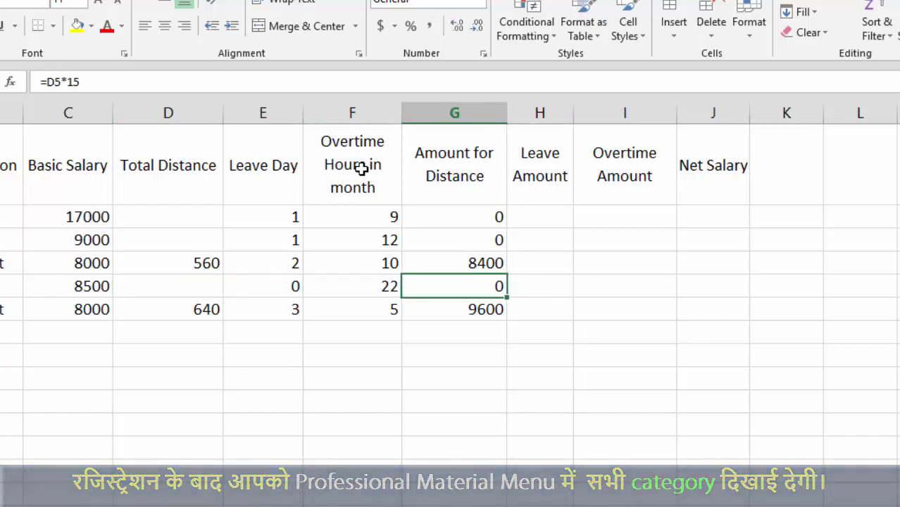
{"action": "key", "text": "Up"}
{"action": "key", "text": "Up"}
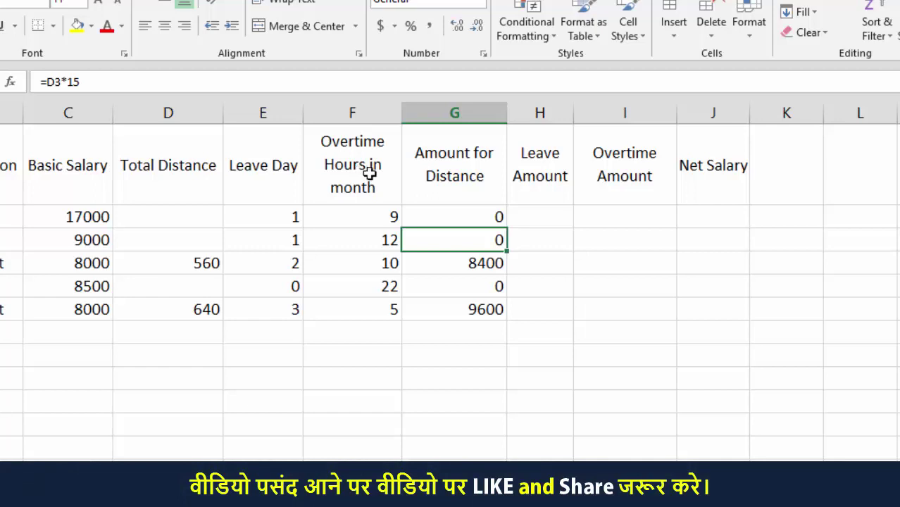
- Enter the Leave Amount formula =C2/26*E2 in H2
{"action": "left_click", "coordinate": [560, 220]}
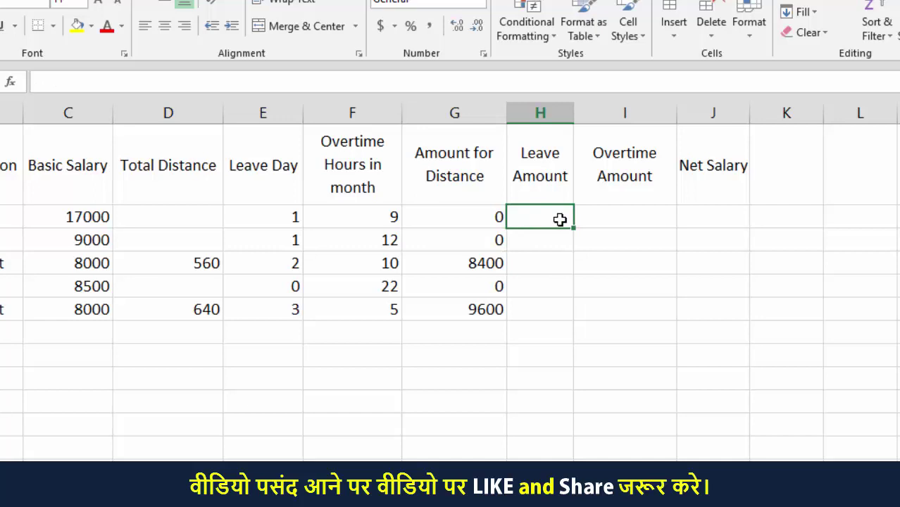
{"action": "type", "text": "="}
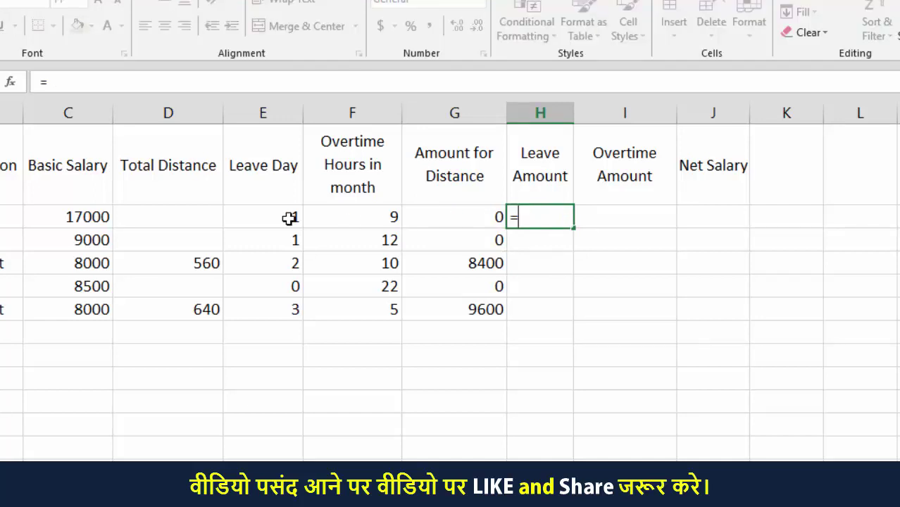
{"action": "left_click", "coordinate": [75, 218]}
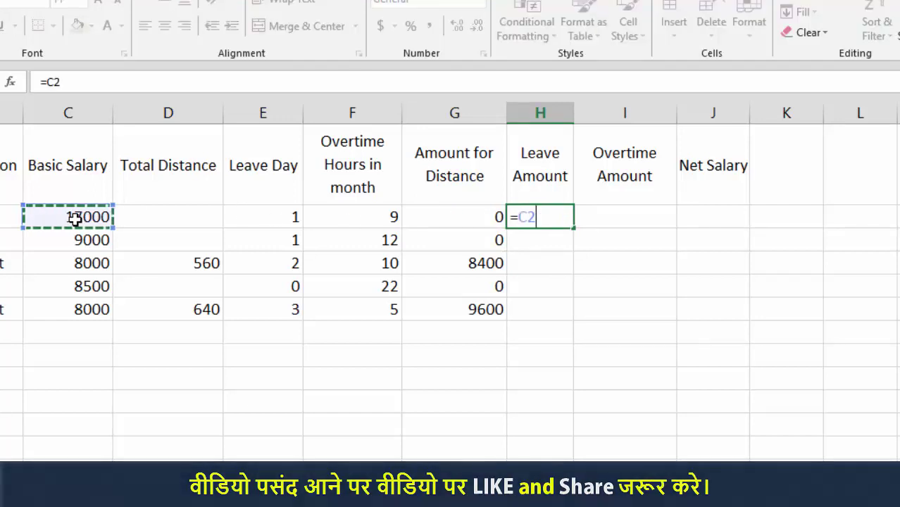
{"action": "type", "text": "/"}
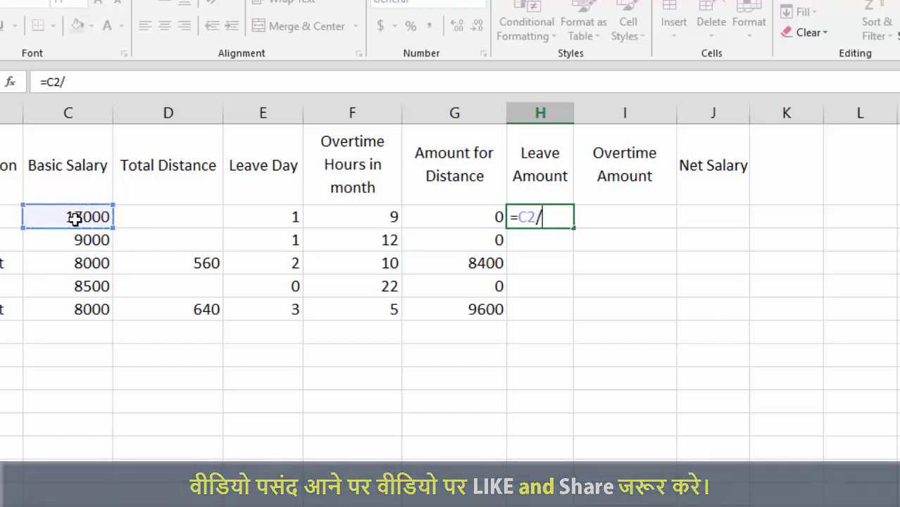
{"action": "type", "text": "26"}
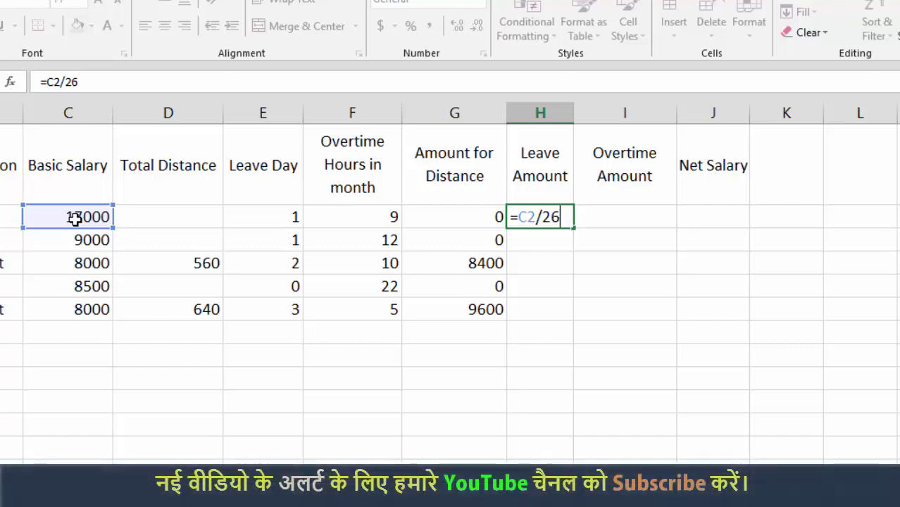
{"action": "type", "text": "*"}
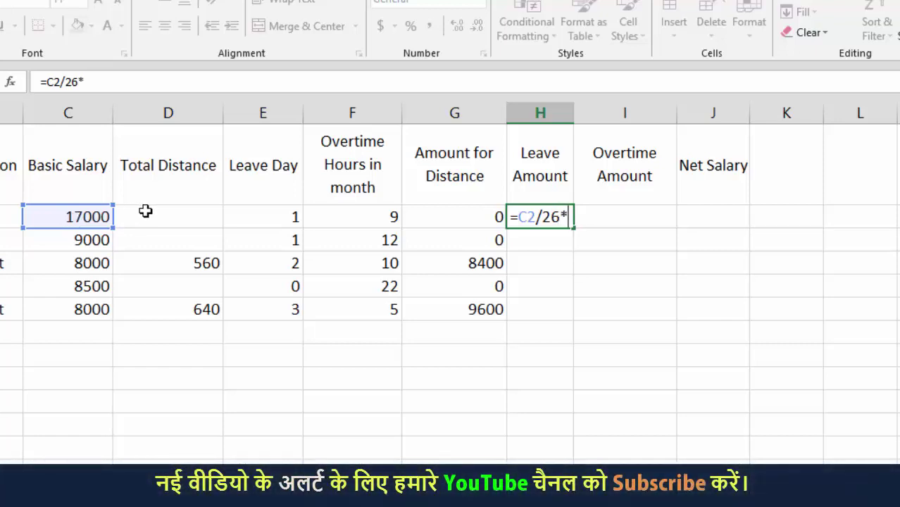
{"action": "left_click", "coordinate": [274, 216]}
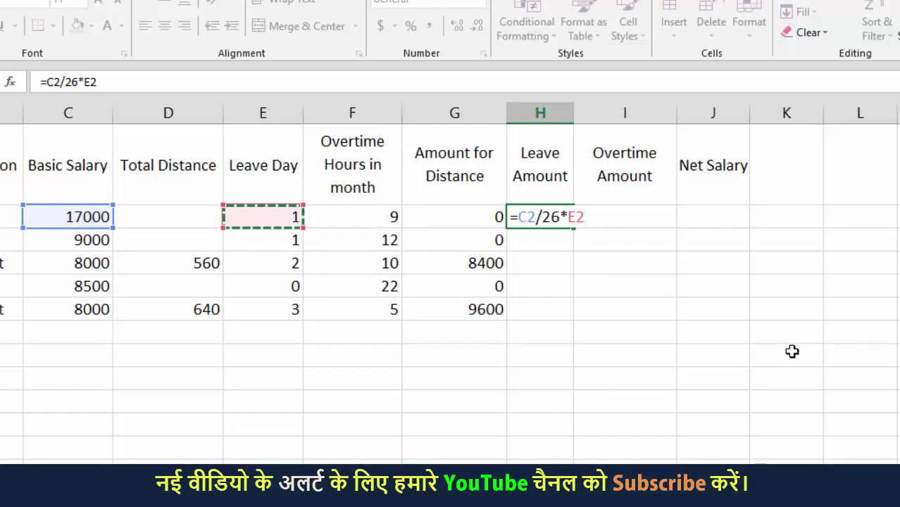
{"action": "key", "text": "Return"}
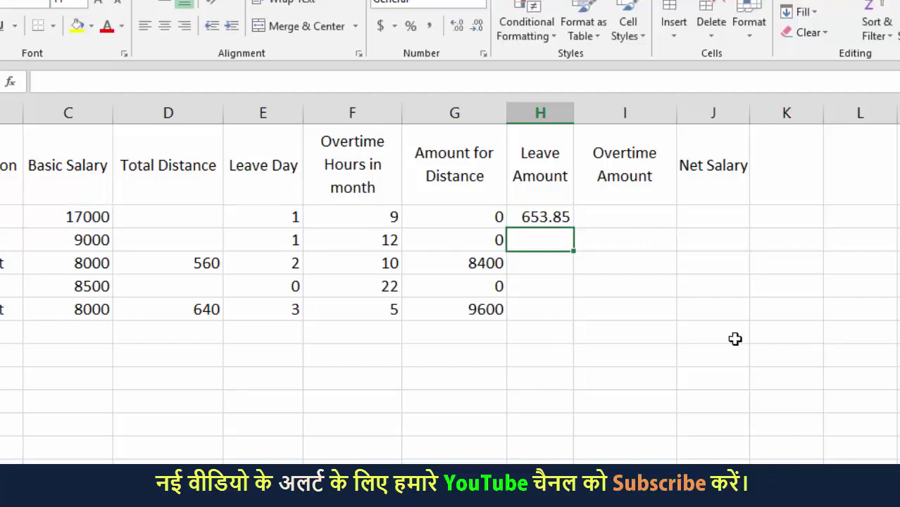
- Copy the leave formula down to H6, giving 653.85, 346.15, 615.38, 0 and 923.08
{"action": "left_click", "coordinate": [539, 220]}
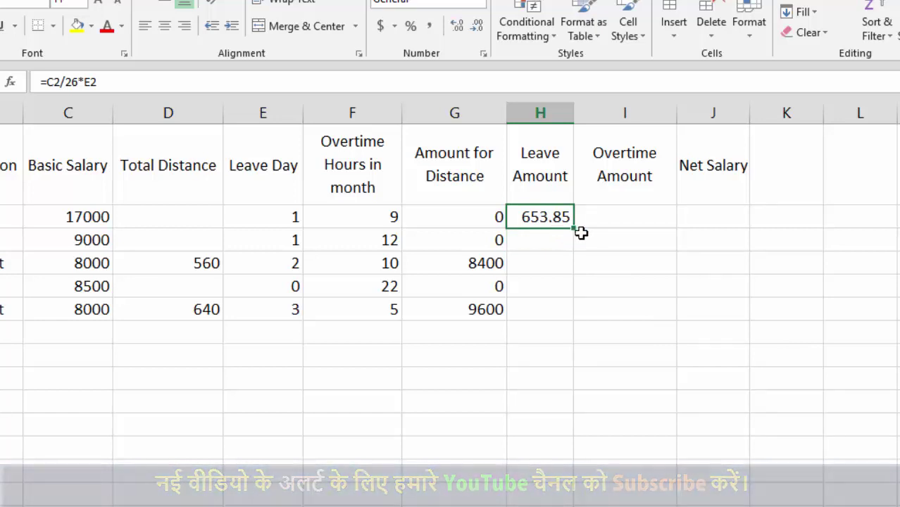
{"action": "double_click", "coordinate": [575, 228]}
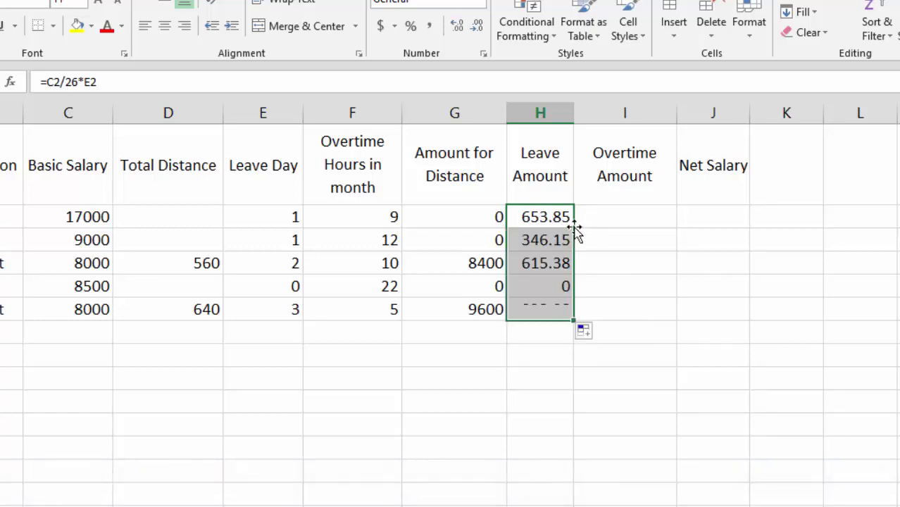
{"action": "left_click", "coordinate": [549, 261]}
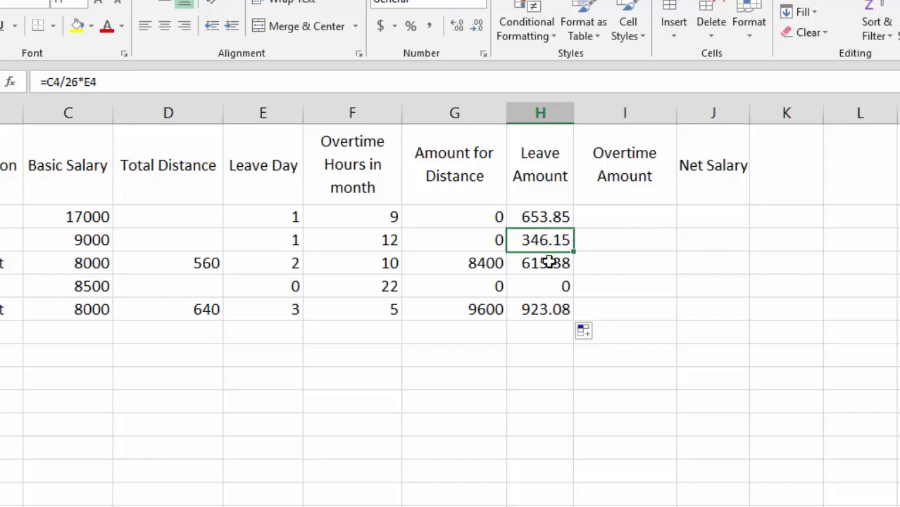
{"action": "left_click", "coordinate": [549, 294]}
{"action": "key", "text": "Right"}
{"action": "key", "text": "Up"}
{"action": "key", "text": "Up"}
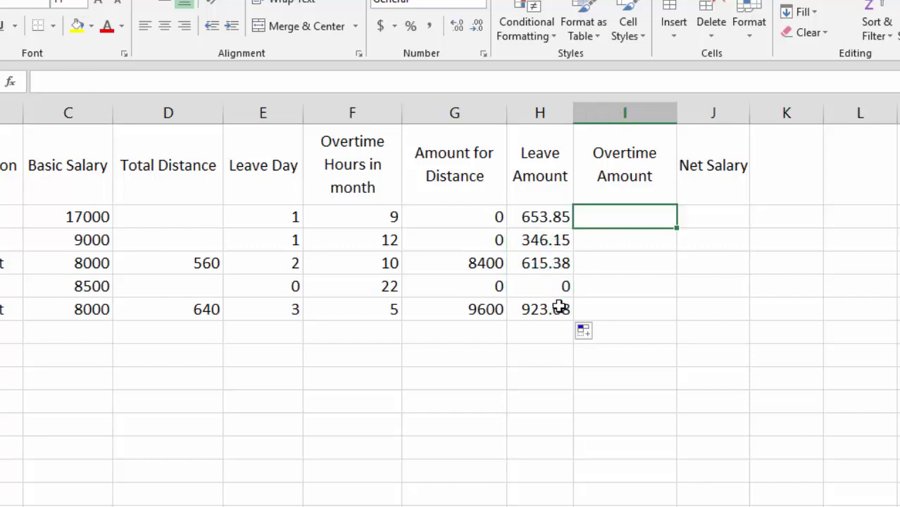
- Fill I2:I6 with =150*F2, giving 1350, 1800, 1500, 3300 and 750
{"action": "left_click_drag", "start_coordinate": [639, 217], "coordinate": [625, 313]}
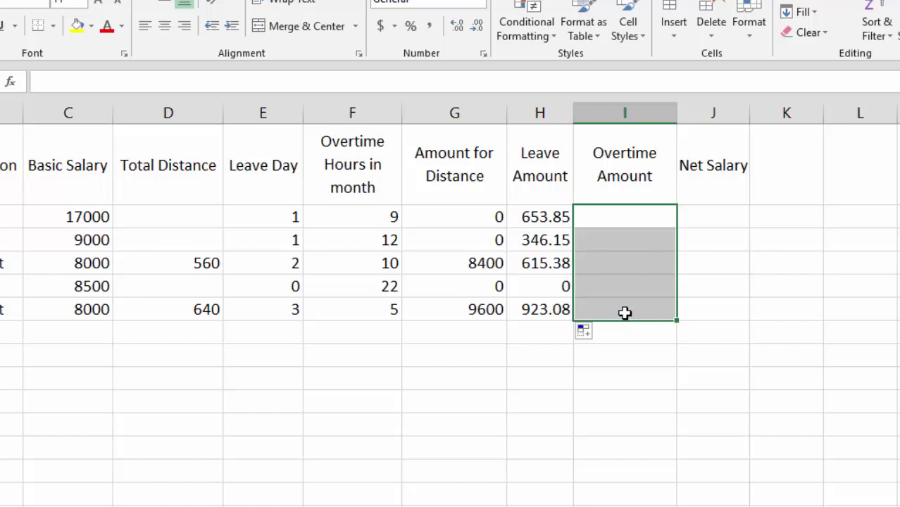
{"action": "type", "text": "="}
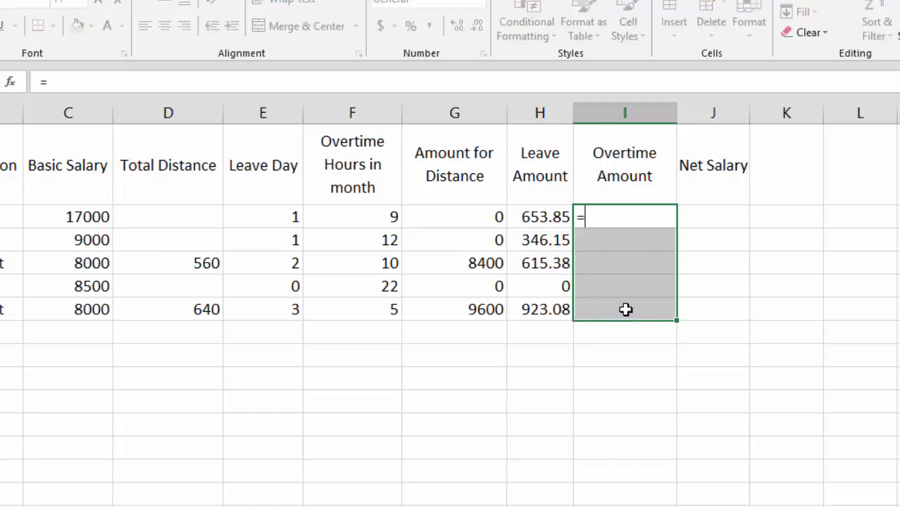
{"action": "type", "text": "150"}
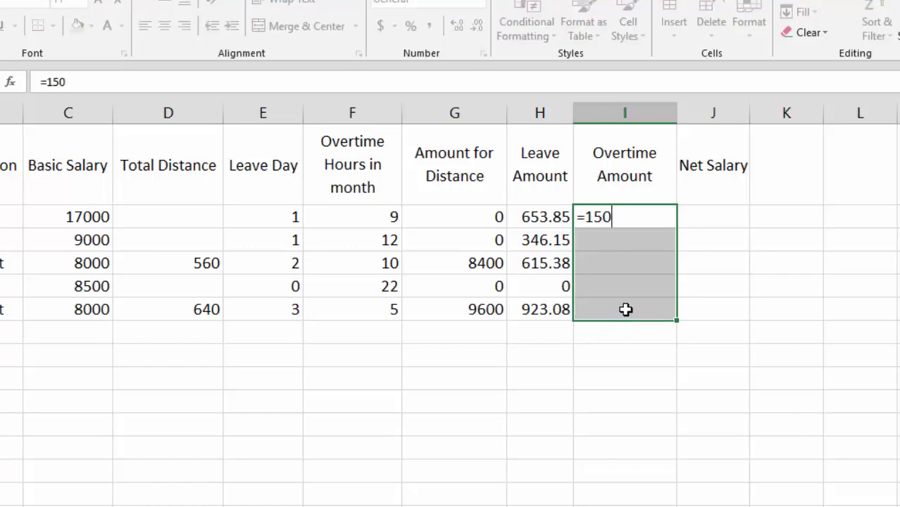
{"action": "type", "text": "*"}
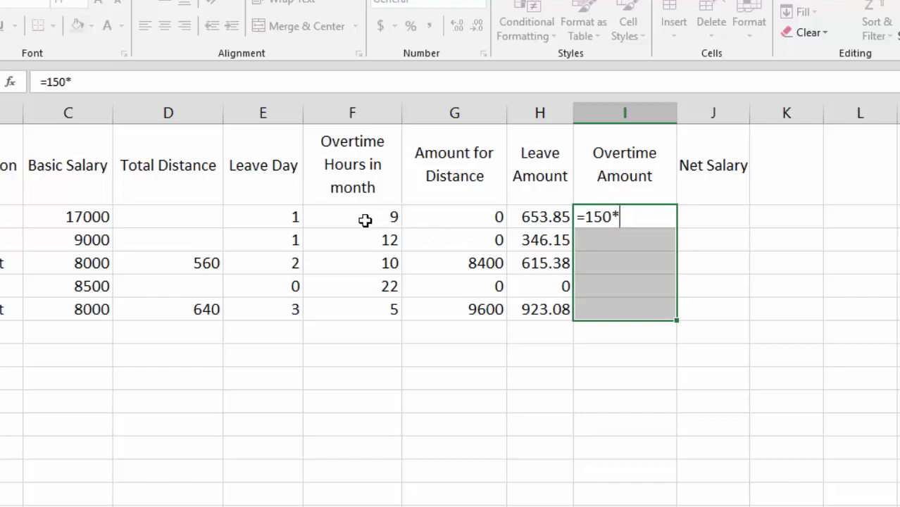
{"action": "left_click", "coordinate": [365, 221]}
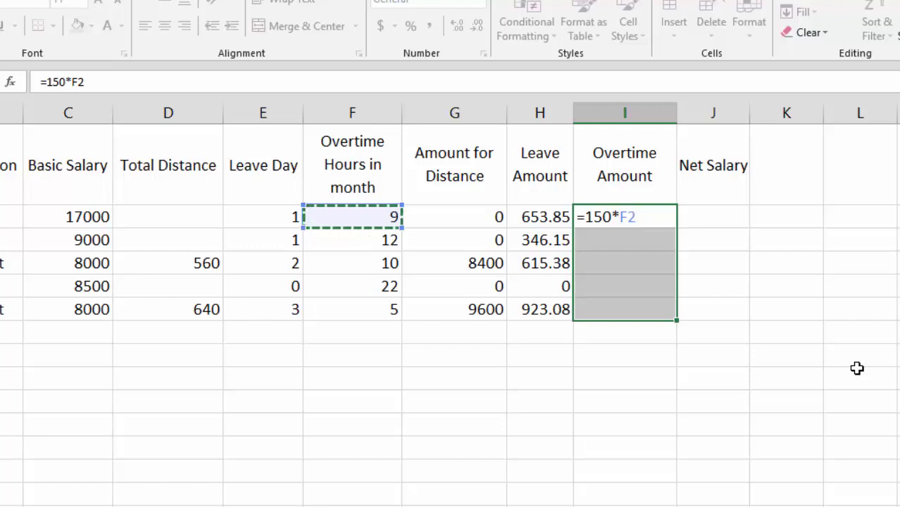
{"action": "key", "text": "ctrl+Return"}
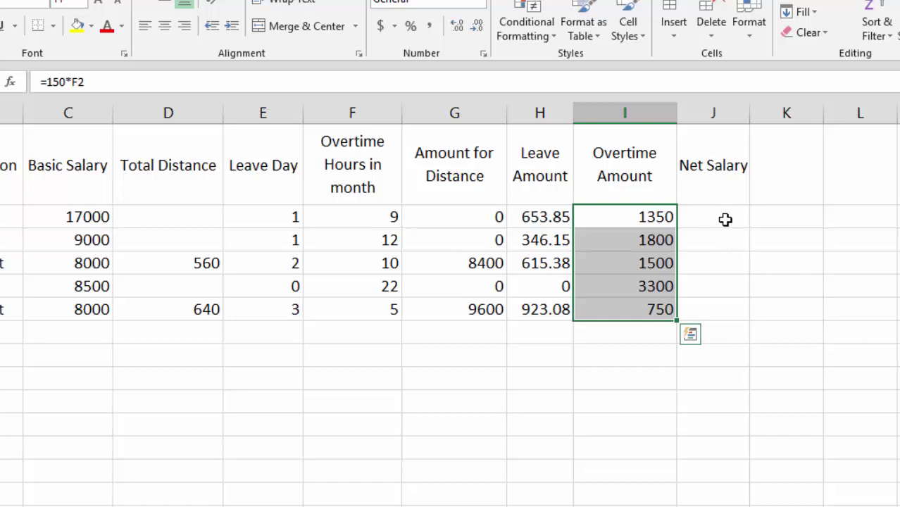
{"action": "left_click_drag", "start_coordinate": [723, 219], "coordinate": [707, 310]}
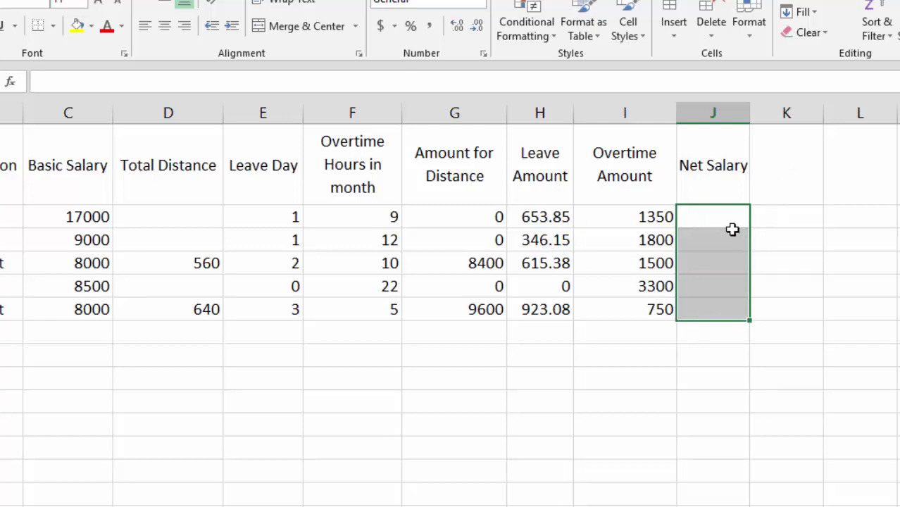
- Begin the Net Salary formula in J2:J6 as =SUM(C2,G2
{"action": "type", "text": "="}
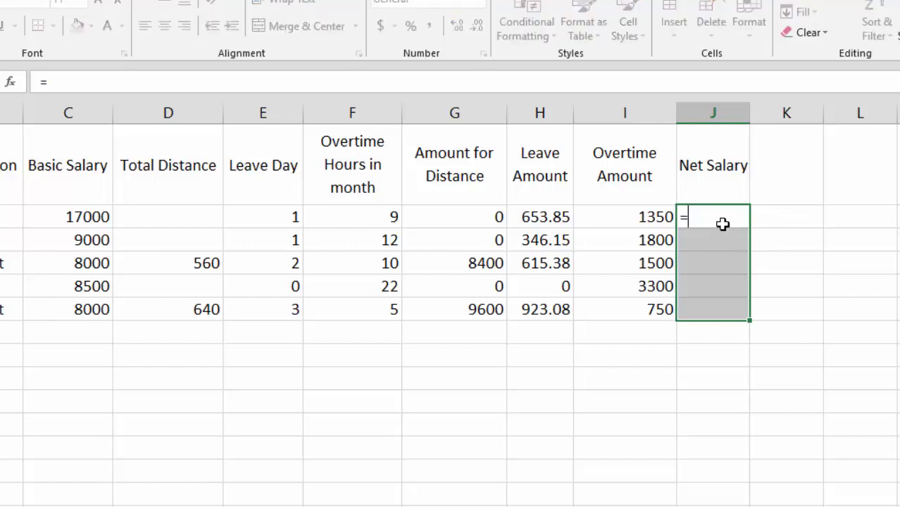
{"action": "type", "text": "wum"}
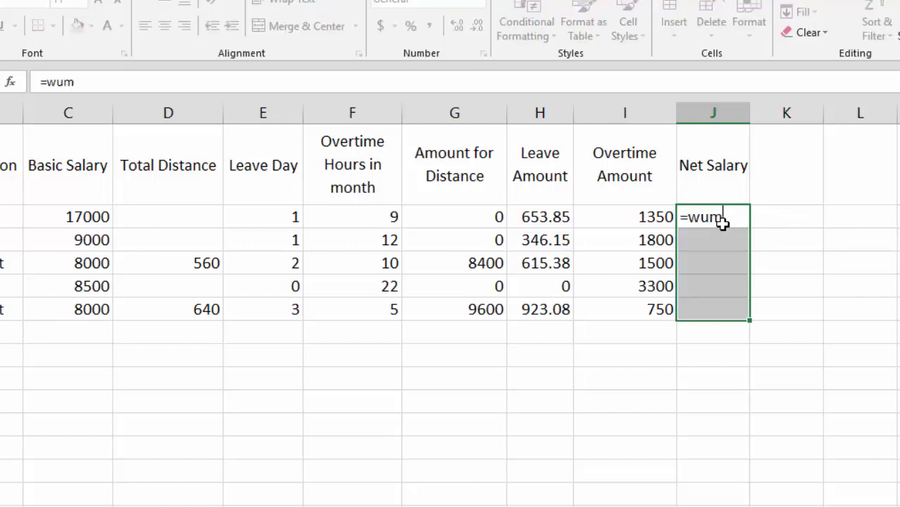
{"action": "key", "text": "BackSpace"}
{"action": "key", "text": "BackSpace"}
{"action": "key", "text": "BackSpace"}
{"action": "type", "text": "sum"}
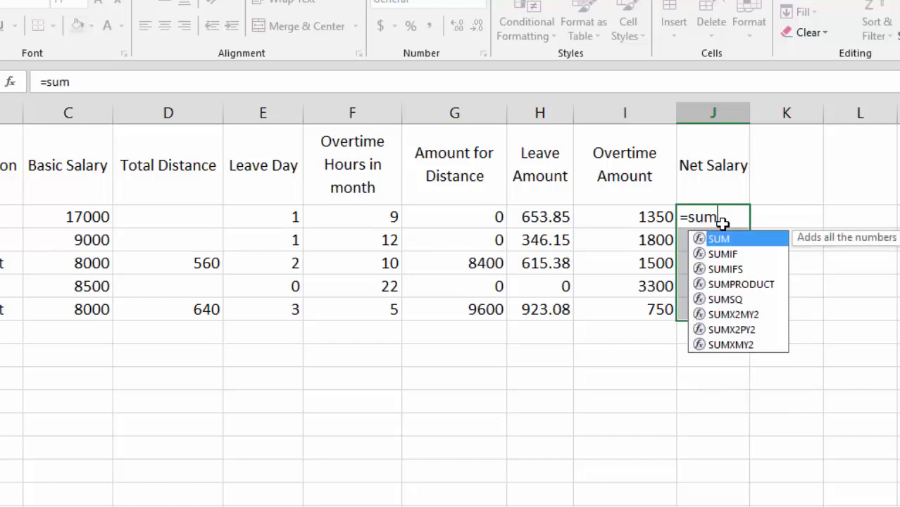
{"action": "key", "text": "Tab"}
{"action": "left_click", "coordinate": [93, 216]}
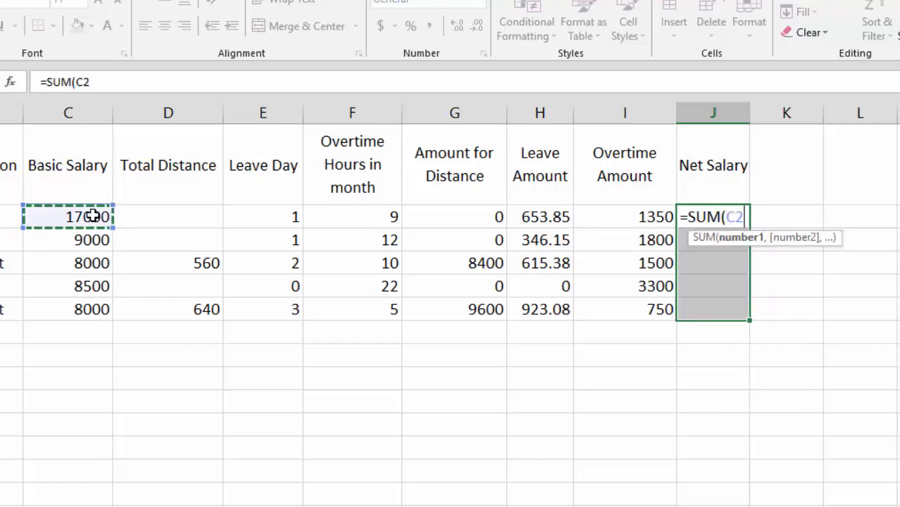
{"action": "type", "text": ","}
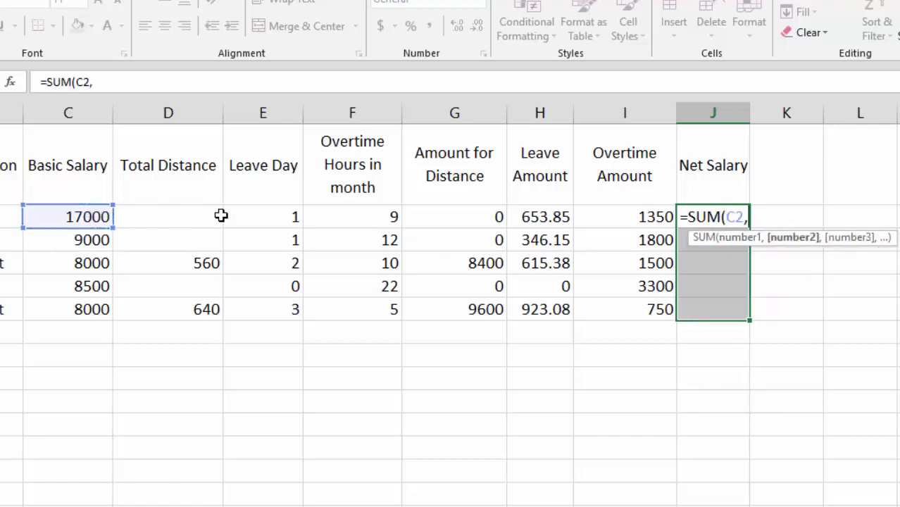
{"action": "left_click", "coordinate": [458, 219]}
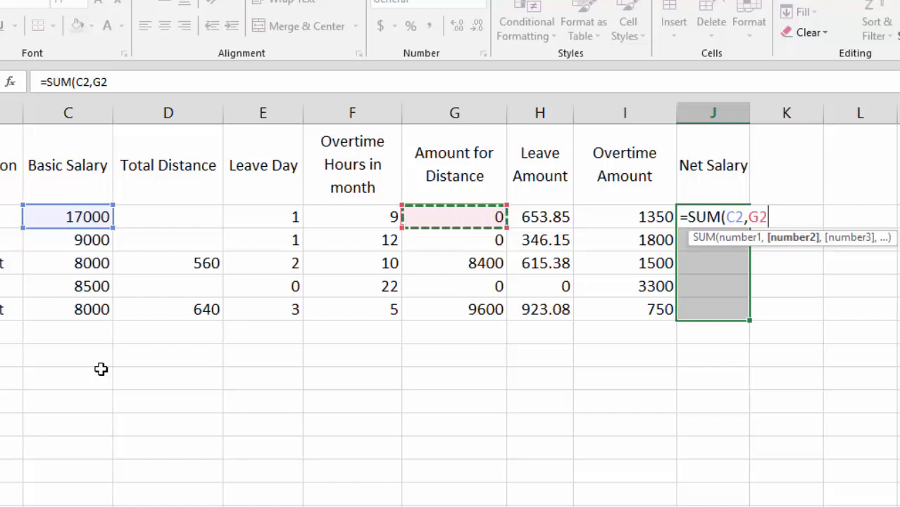
- Complete =SUM(C2,G2,I2)-H2 for all rows, giving 17696.2 through 17426.9
{"action": "type", "text": ","}
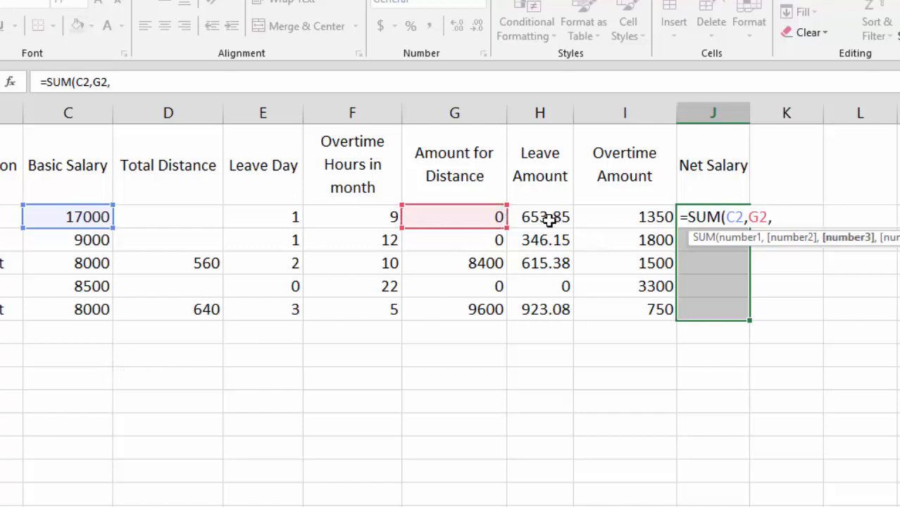
{"action": "left_click", "coordinate": [638, 215]}
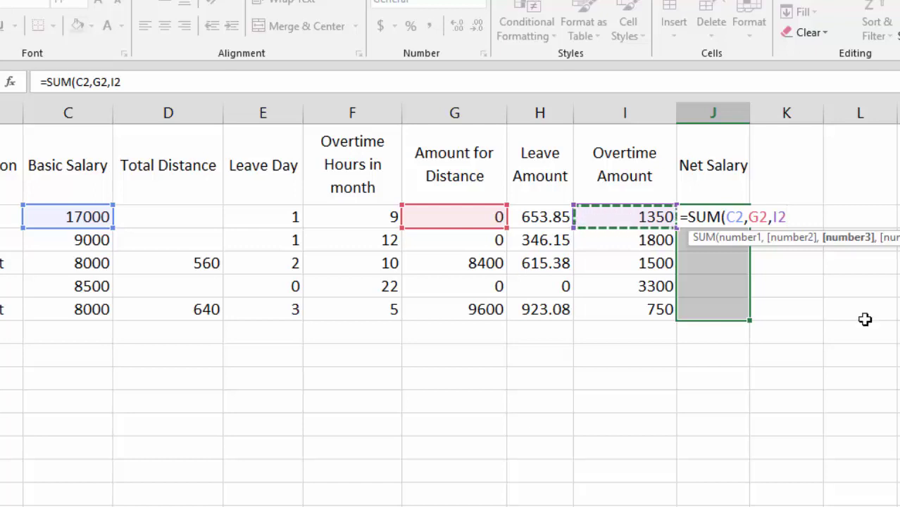
{"action": "type", "text": ")"}
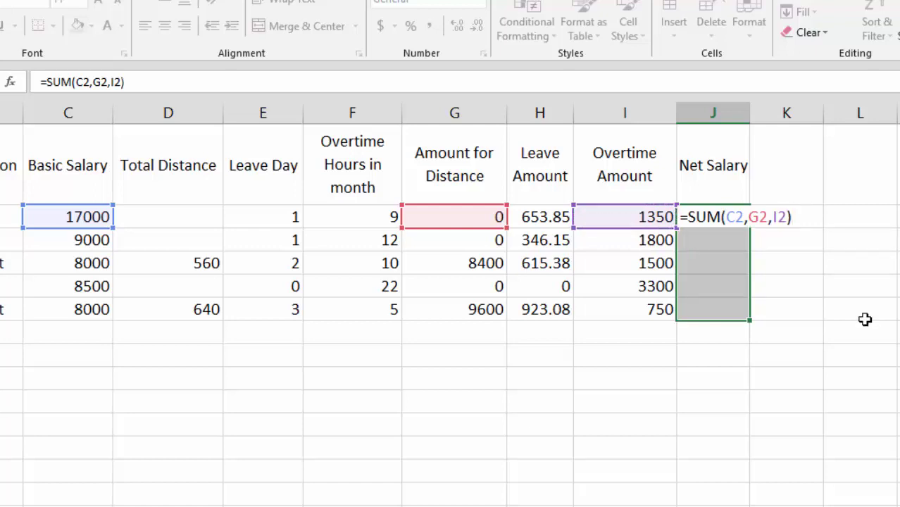
{"action": "type", "text": "-"}
{"action": "left_click", "coordinate": [540, 217]}
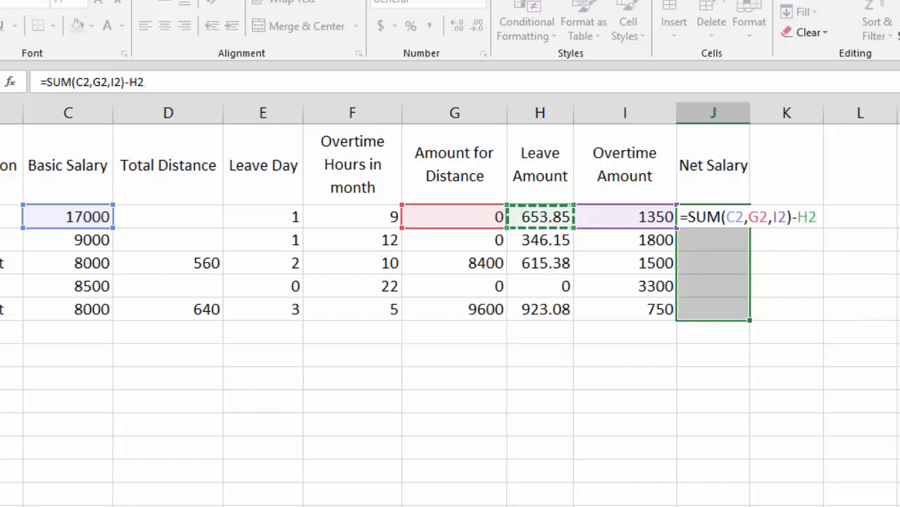
{"action": "key", "text": "ctrl+Return"}
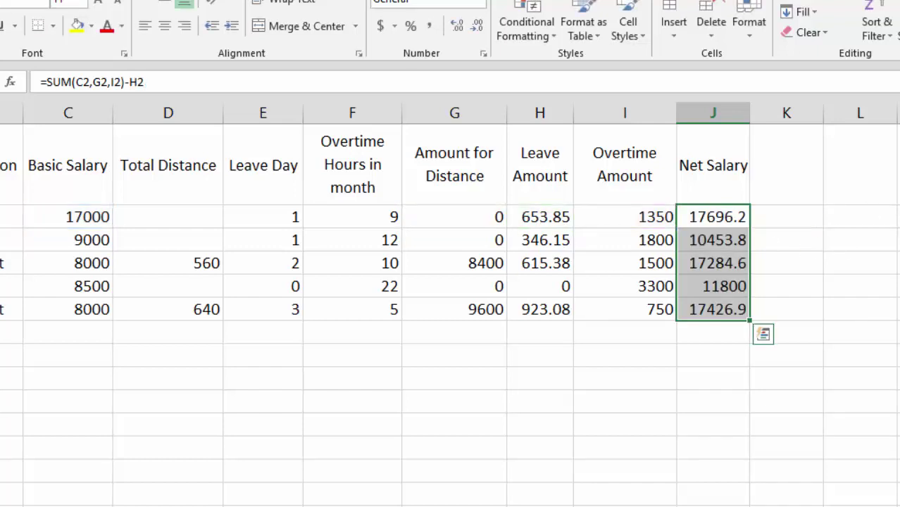
{"action": "left_click", "coordinate": [716, 214]}
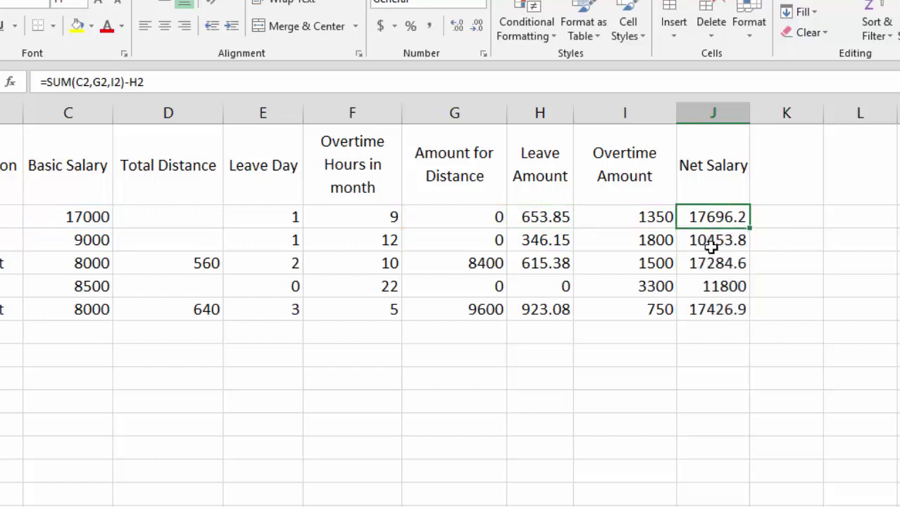
{"action": "left_click", "coordinate": [698, 310]}
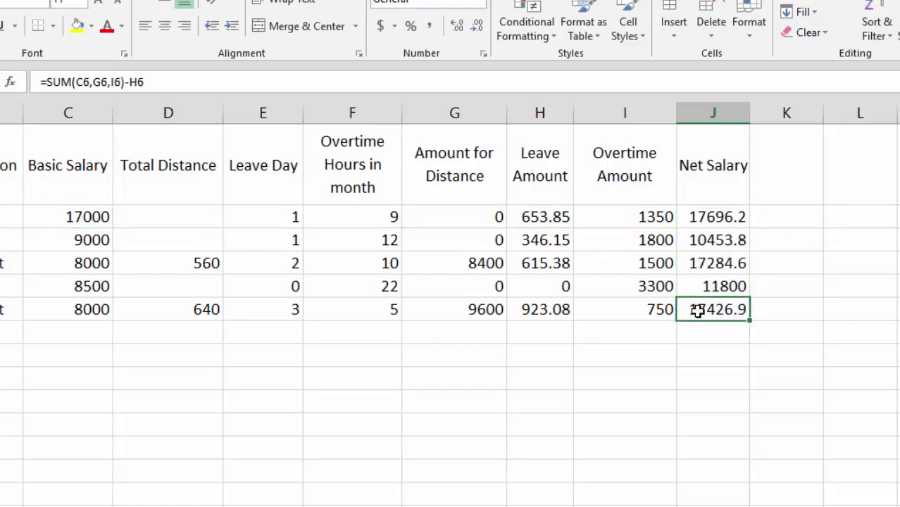